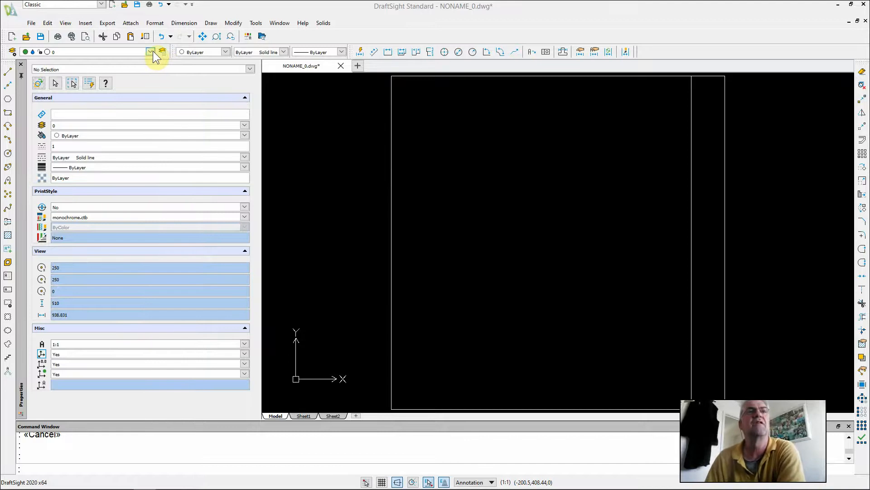
Create a layer named 'Seating attributes' and make it the current layer
left_click(13, 52)
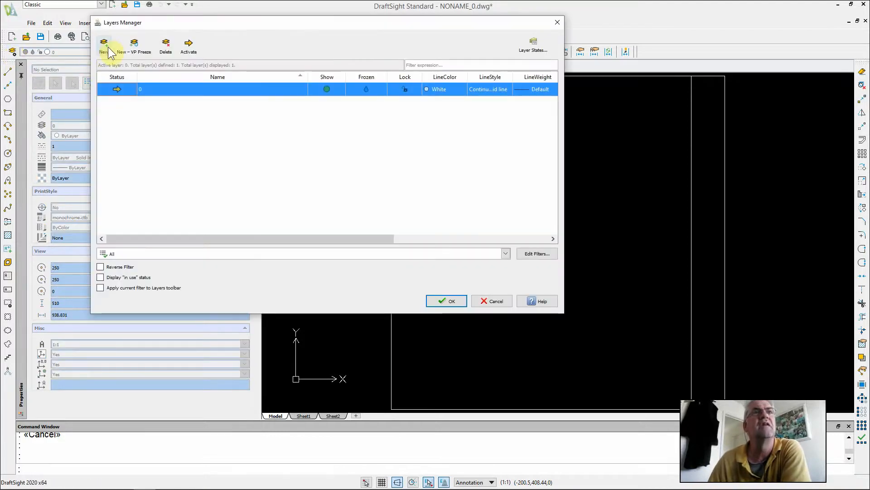
left_click(109, 50)
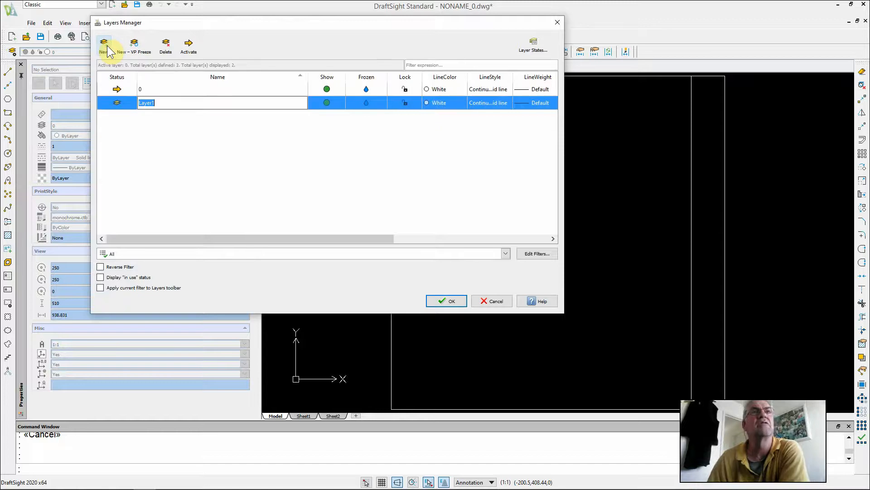
type("S")
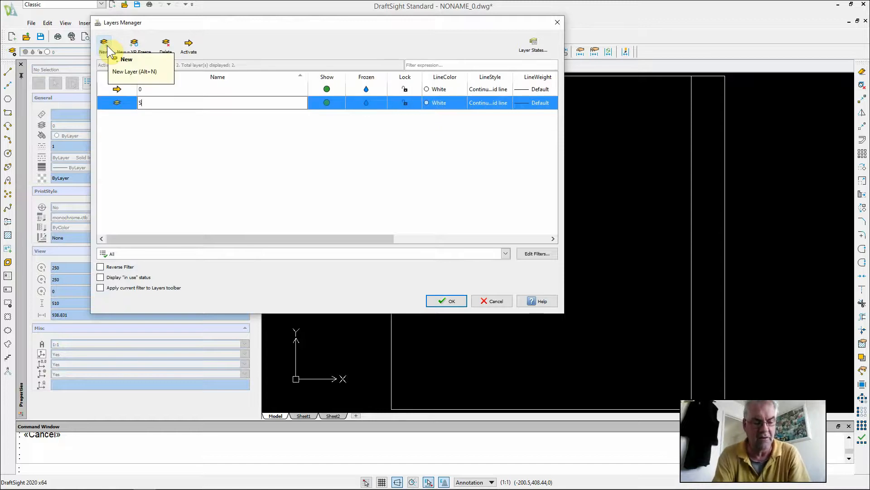
type("eating ")
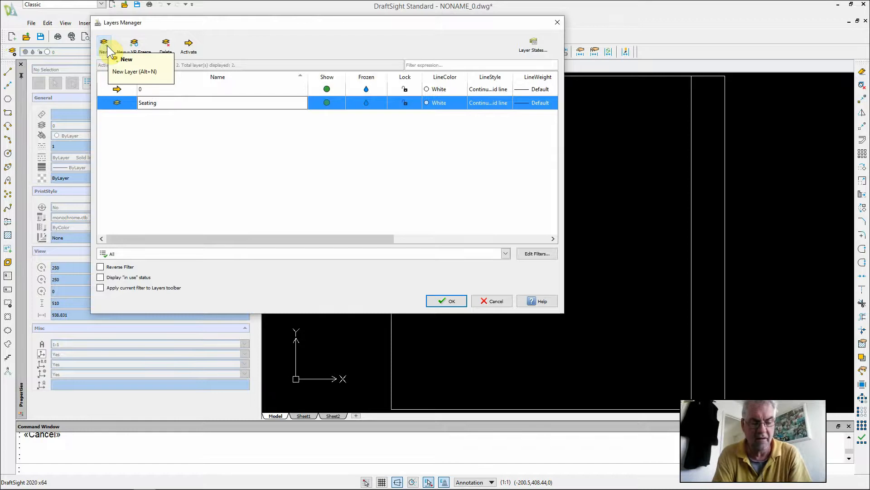
type("ref")
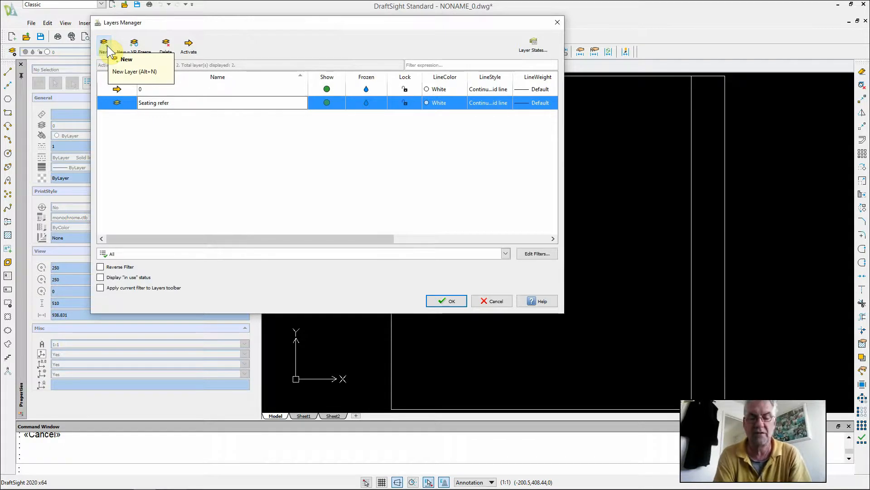
type("er")
key("BackSpace")
key("BackSpace")
key("BackSpace")
key("BackSpace")
key("BackSpace")
key("BackSpace")
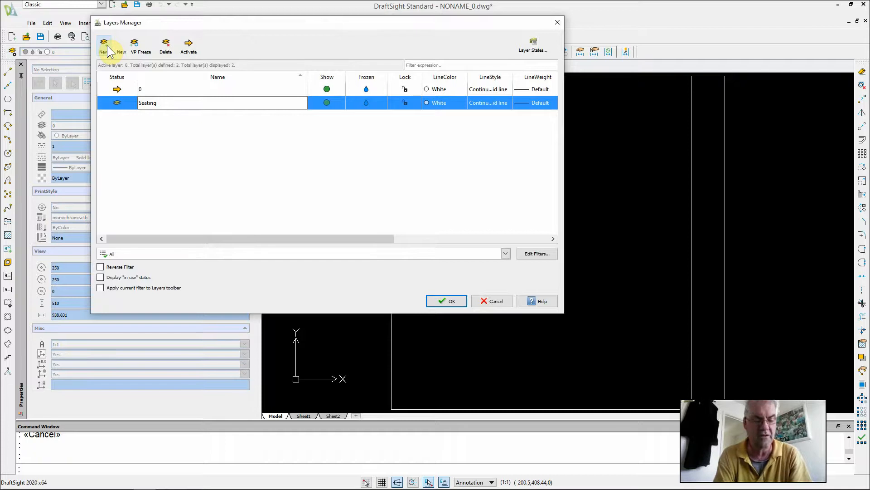
type("attribu")
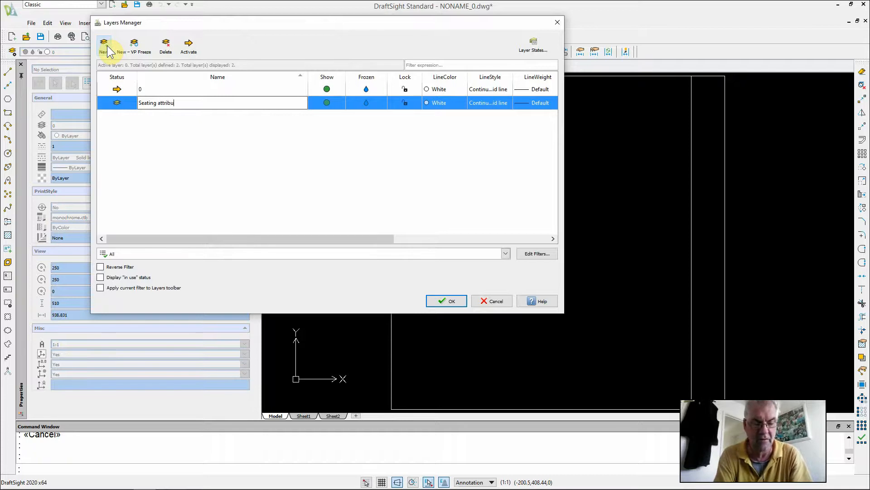
type("tes")
key("Return")
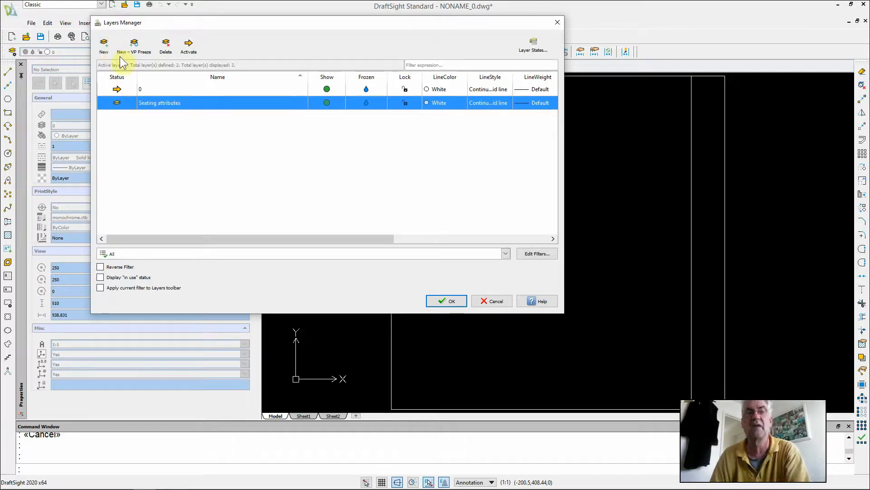
left_click(189, 47)
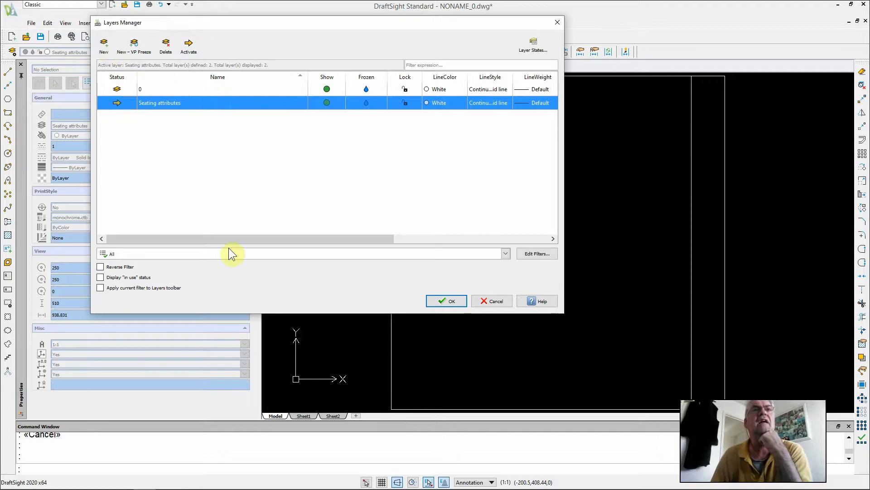
left_click(444, 300)
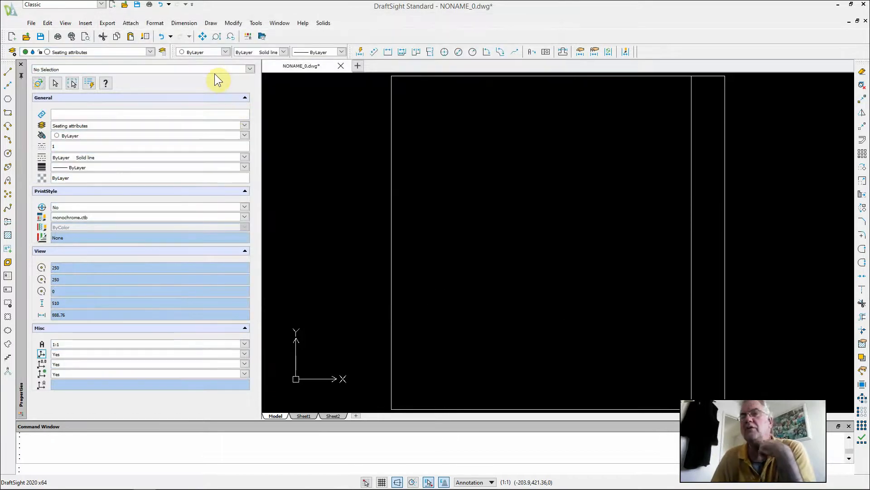
Define a hidden 'Supplier' attribute with default 'Supplier Name' and place it inside the seat outline
left_click(212, 23)
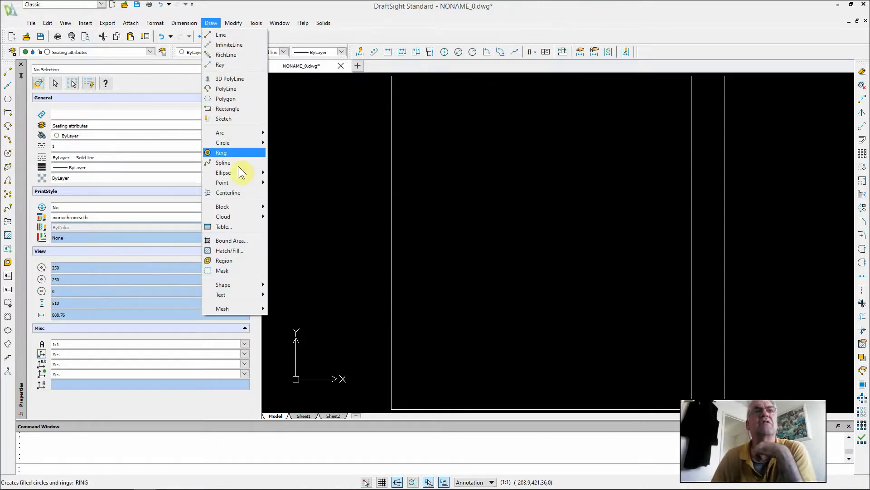
mouse_move(252, 209)
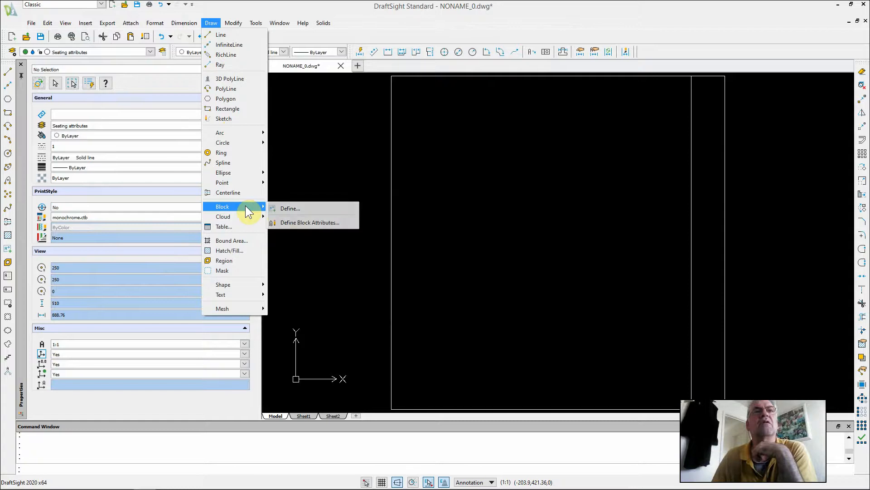
left_click(293, 222)
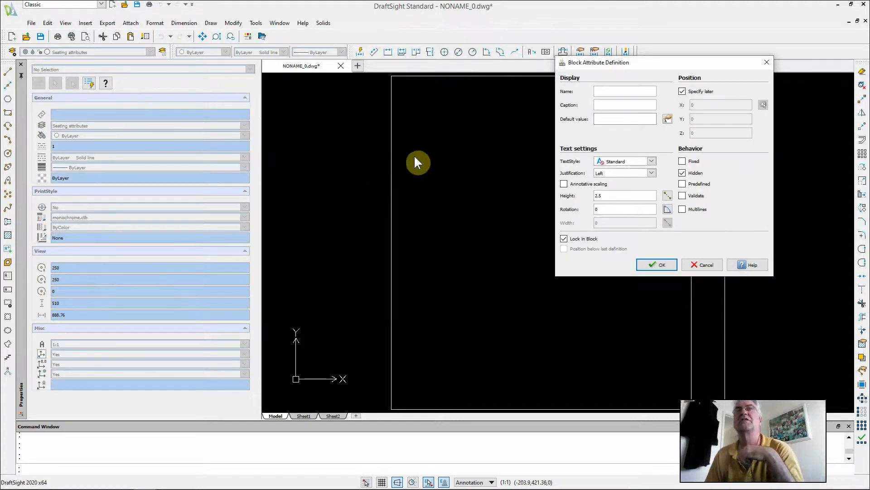
left_click(605, 91)
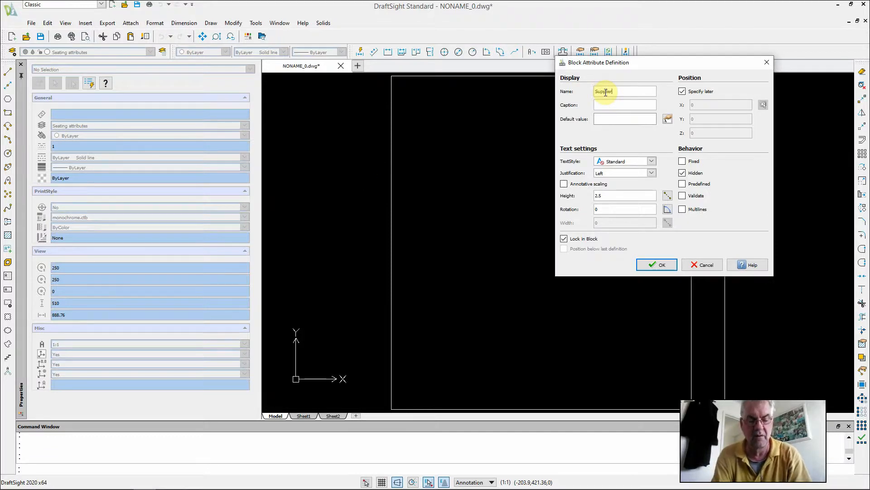
left_click(615, 121)
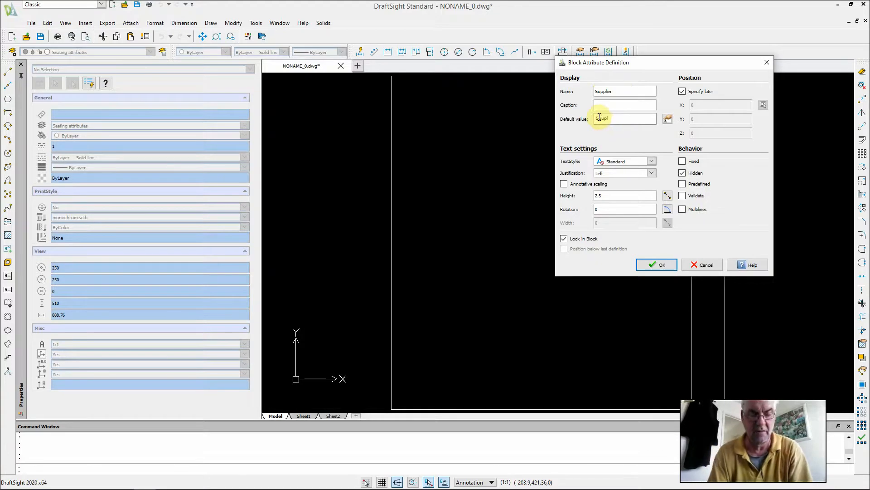
type("y Name")
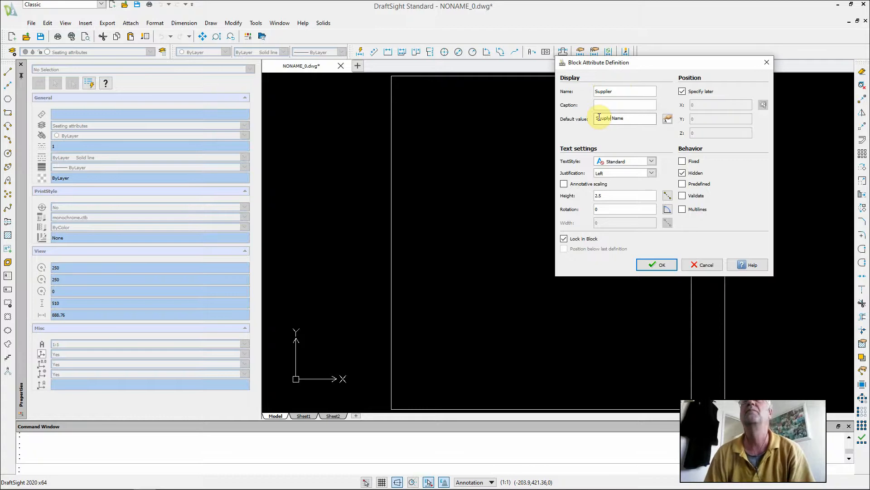
key("shift+Left")
type("ier")
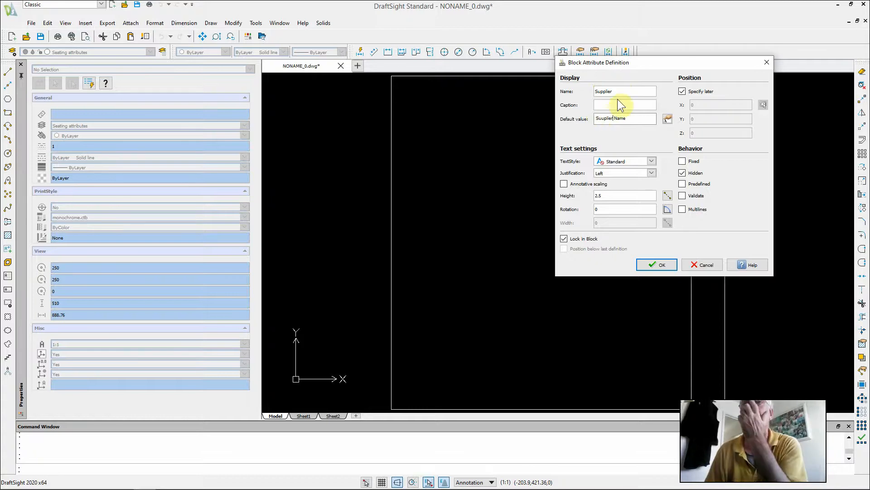
left_click(682, 172)
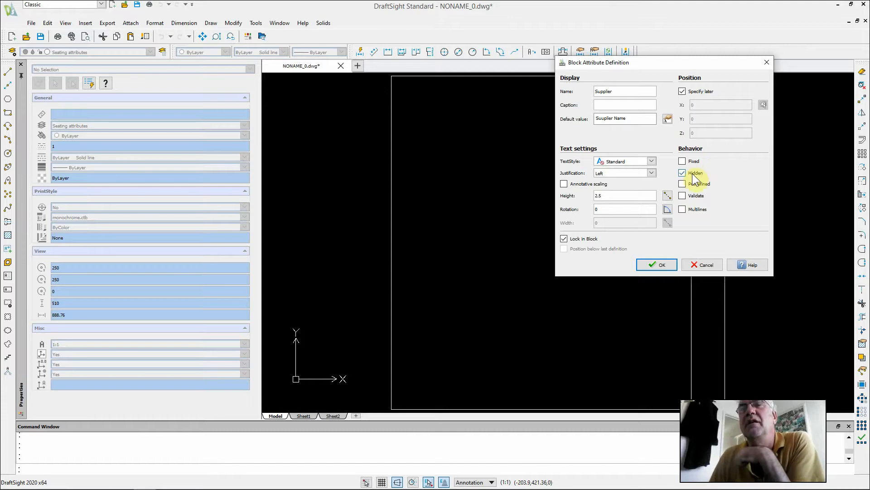
left_click(654, 265)
left_click(473, 210)
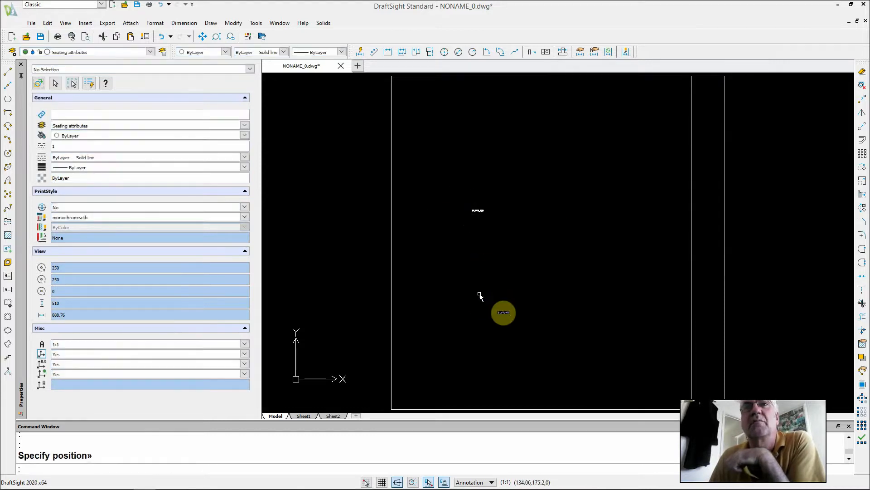
Define a hidden 'Supplier_reference' attribute and place it below the SUPPLIER attribute
left_click(211, 24)
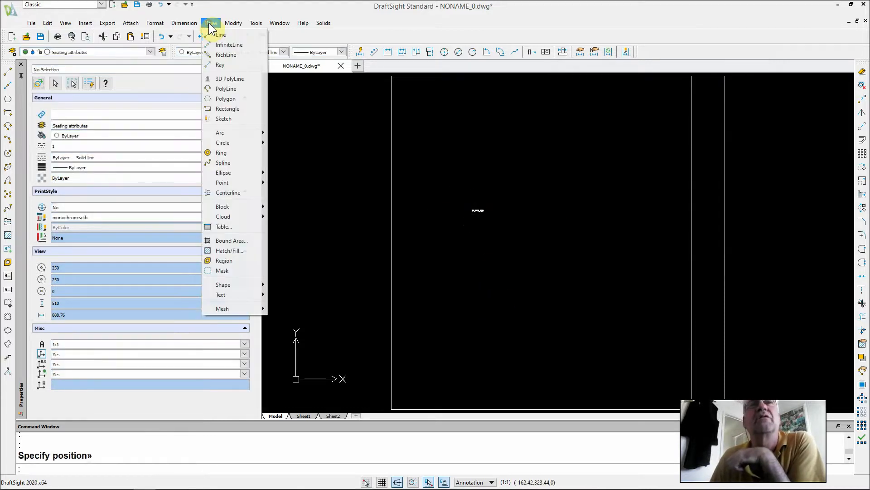
mouse_move(243, 206)
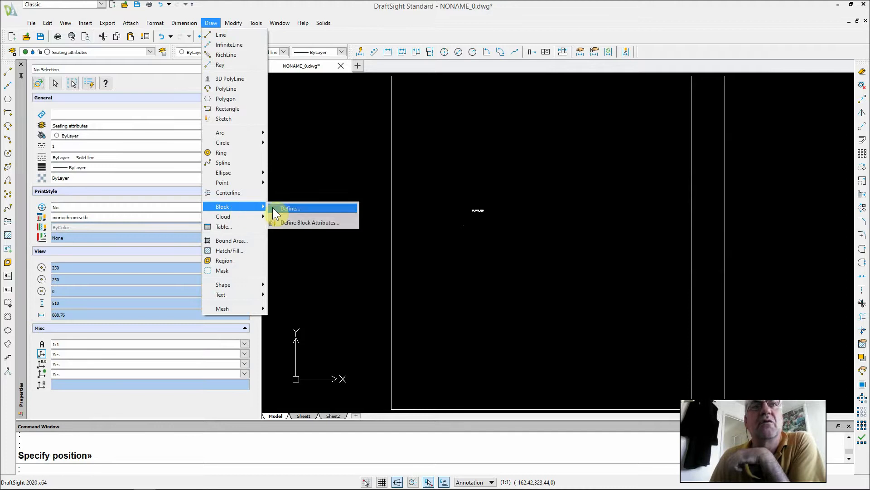
left_click(299, 223)
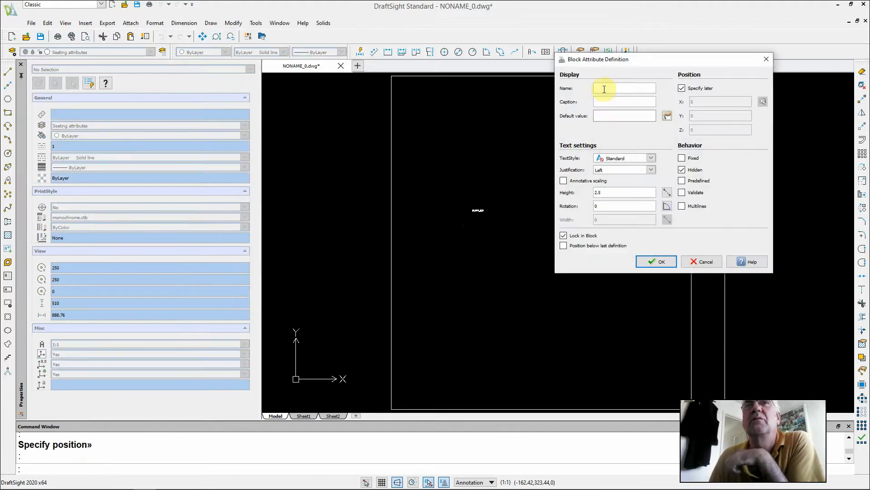
type("Su")
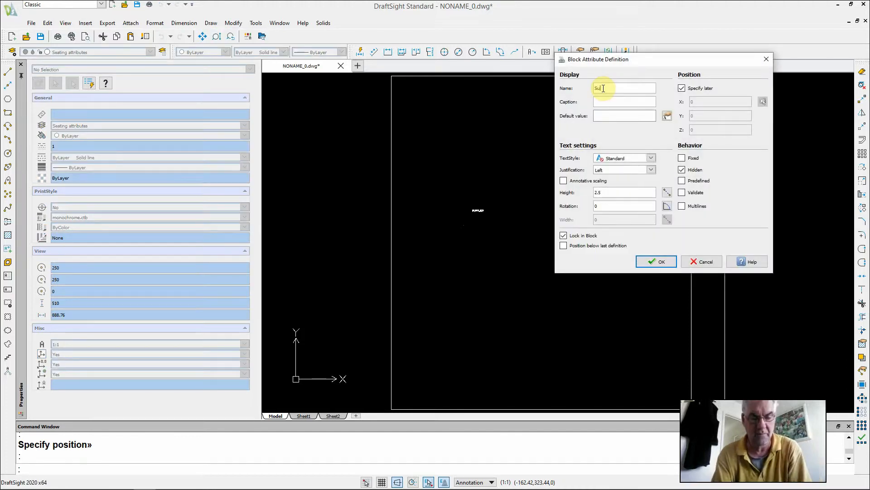
type("pplier")
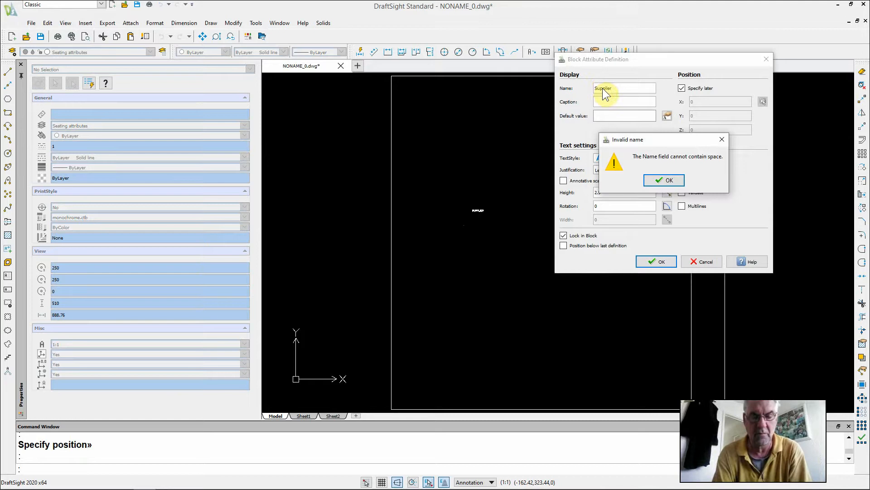
key("Return")
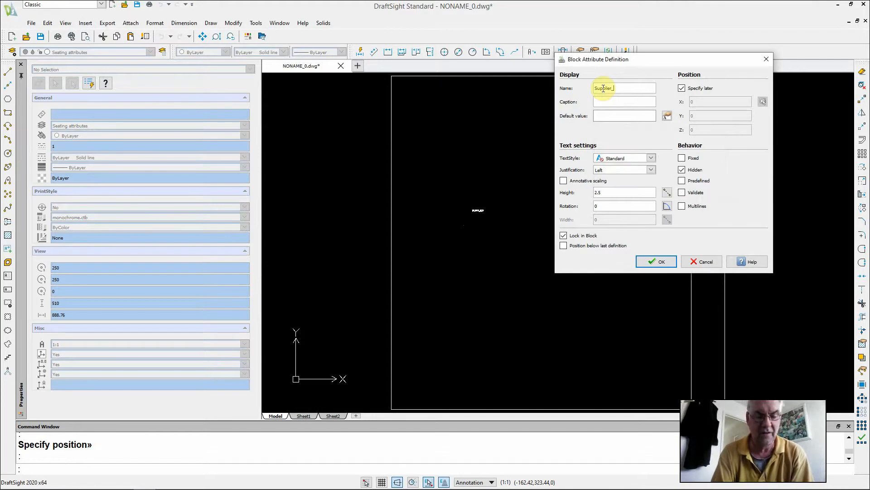
type("_refe")
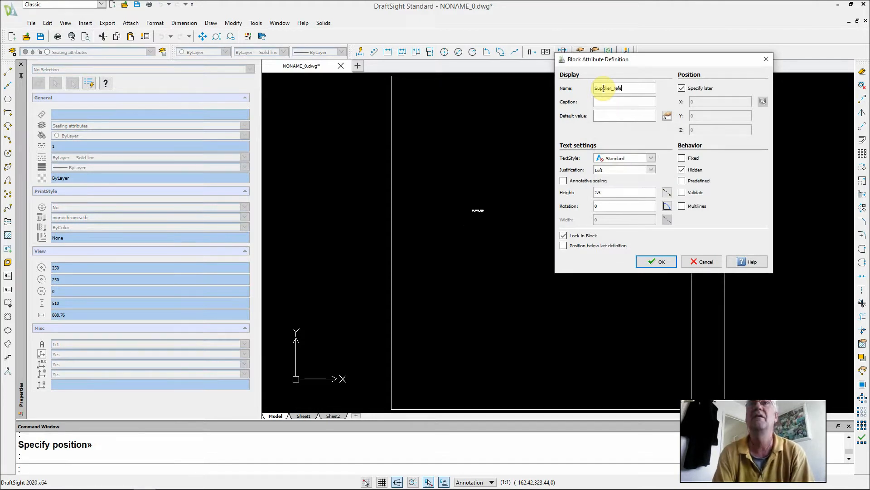
type("rence")
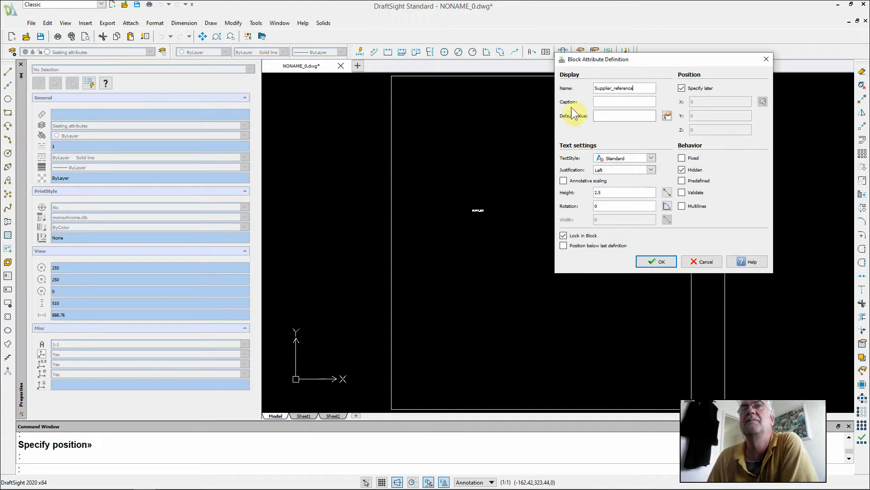
left_click(657, 262)
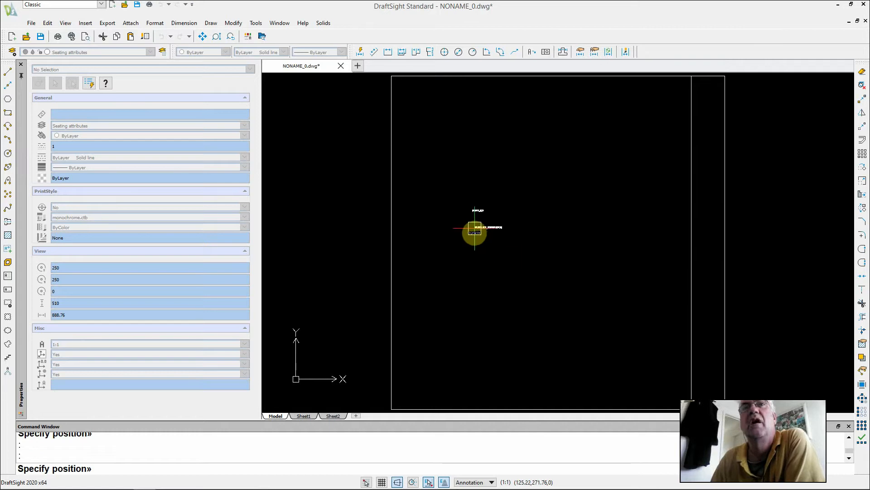
left_click(474, 232)
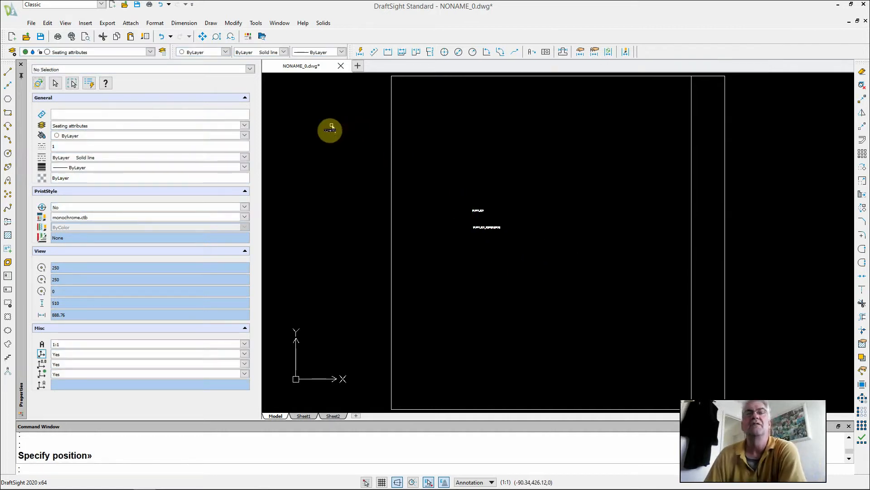
scroll(330, 130, "down", 2)
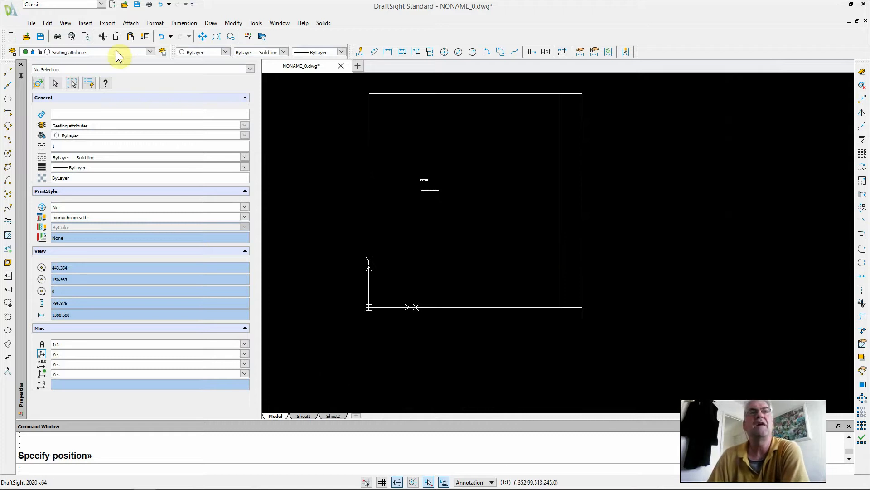
Start a drawing export using the Specified entities and Convert to Block options
left_click(32, 23)
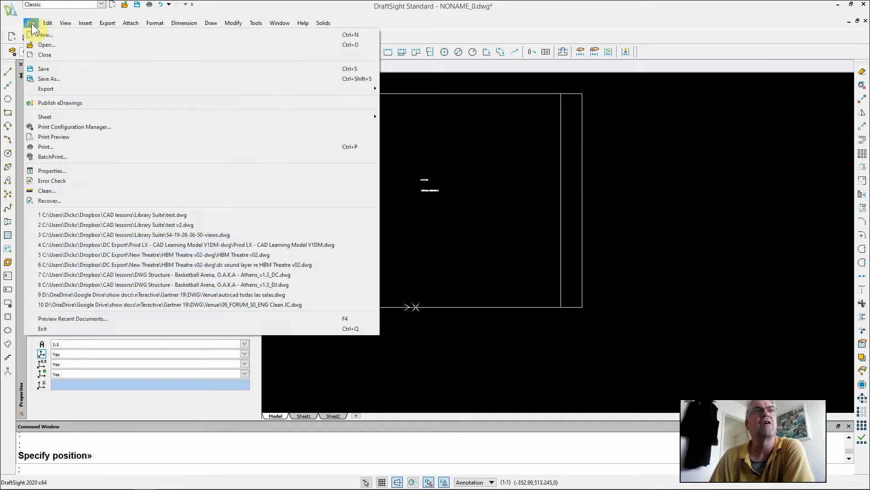
mouse_move(62, 91)
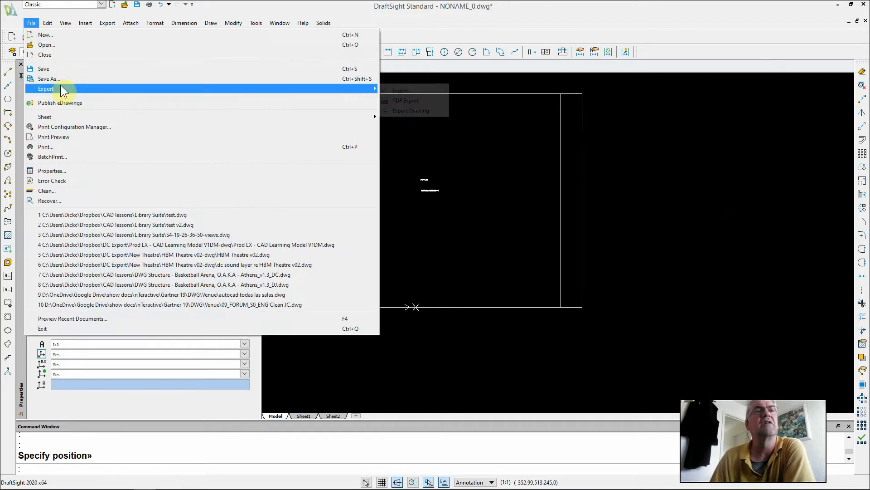
left_click(401, 111)
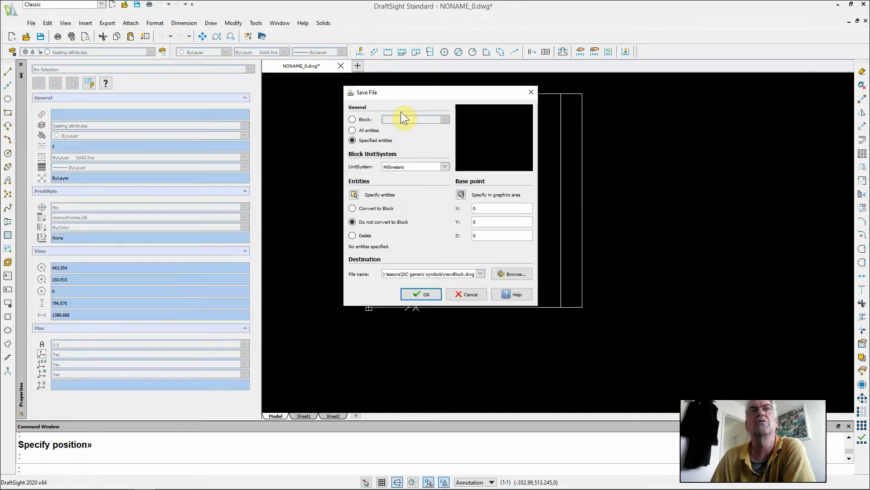
left_click(352, 140)
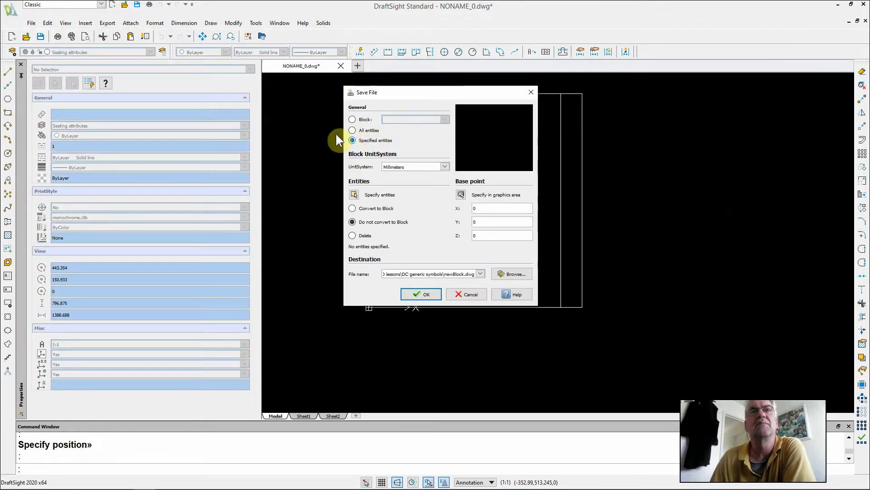
left_click(352, 208)
Window-select all 11 seat entities for the export
left_click(354, 195)
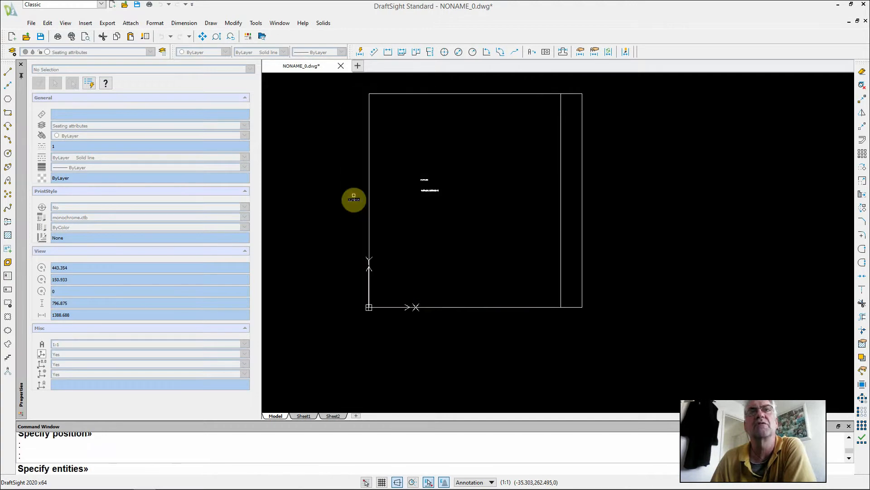
left_click(355, 82)
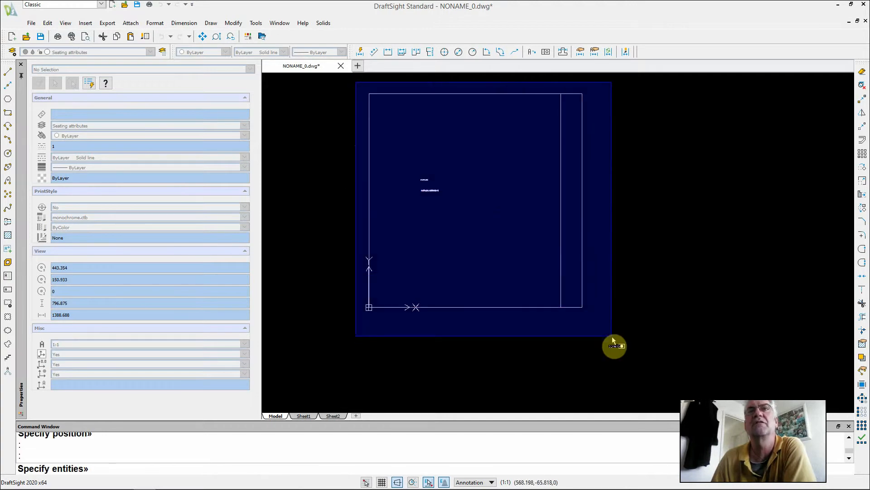
left_click(613, 345)
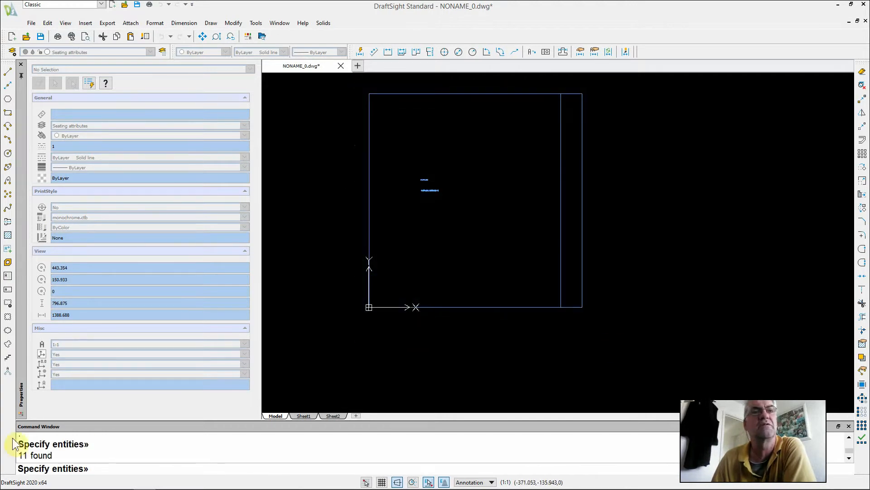
key("Return")
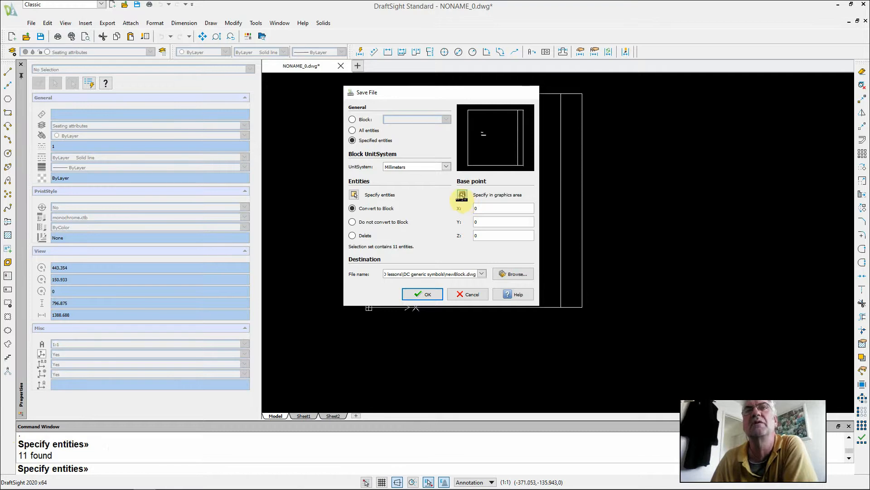
left_click(462, 194)
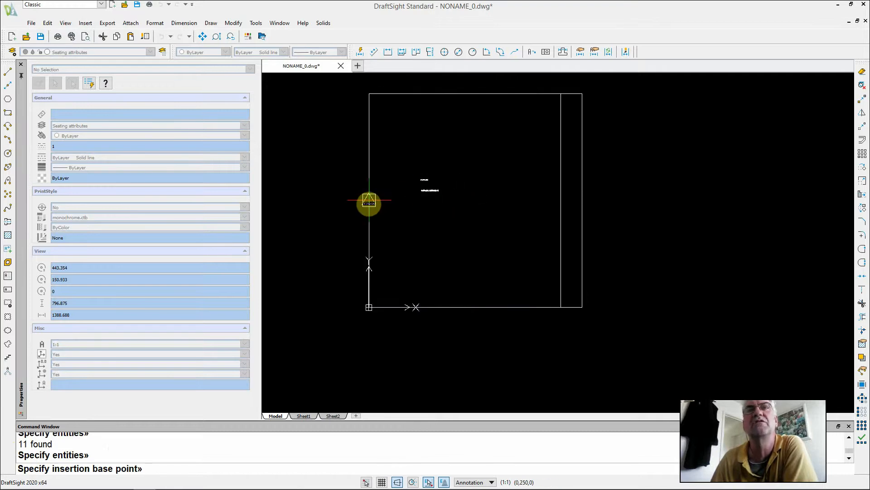
Set the block's base point to X 0, Y 250 on the seat's left edge
left_click(369, 200)
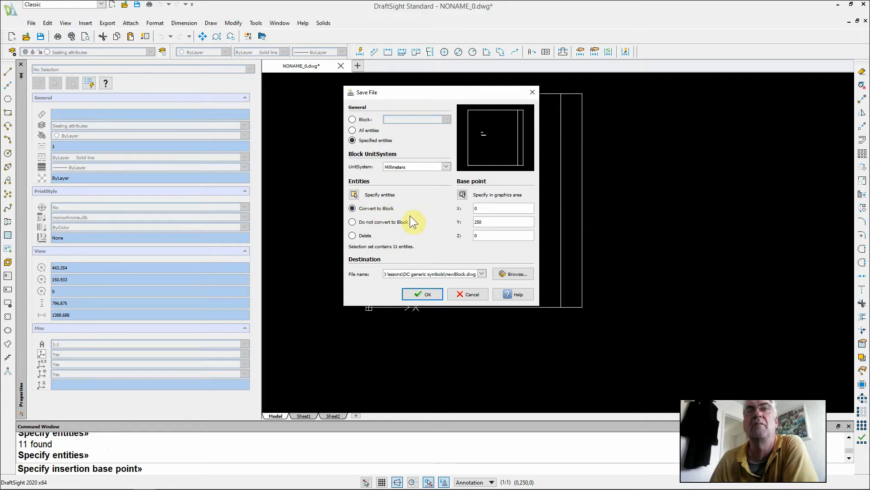
Set the export file to 'Seat 3d 500mm.dwg' in the DC generic symbols folder
left_click(501, 273)
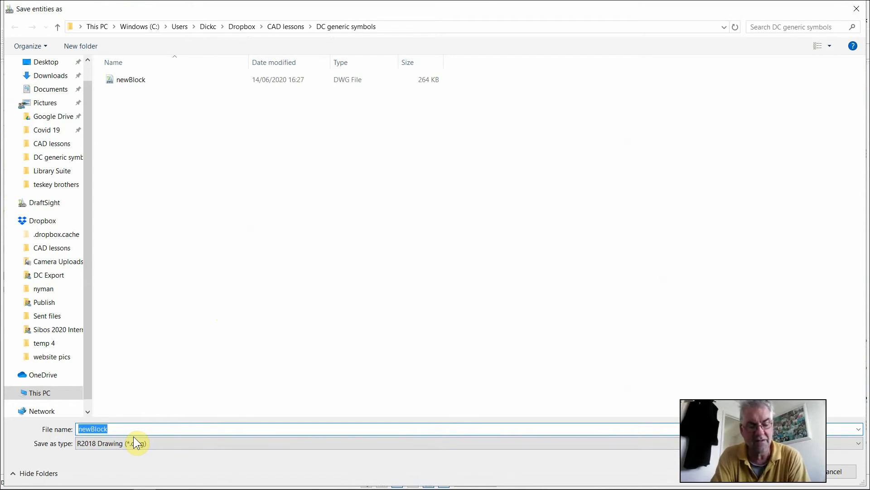
type("Seat")
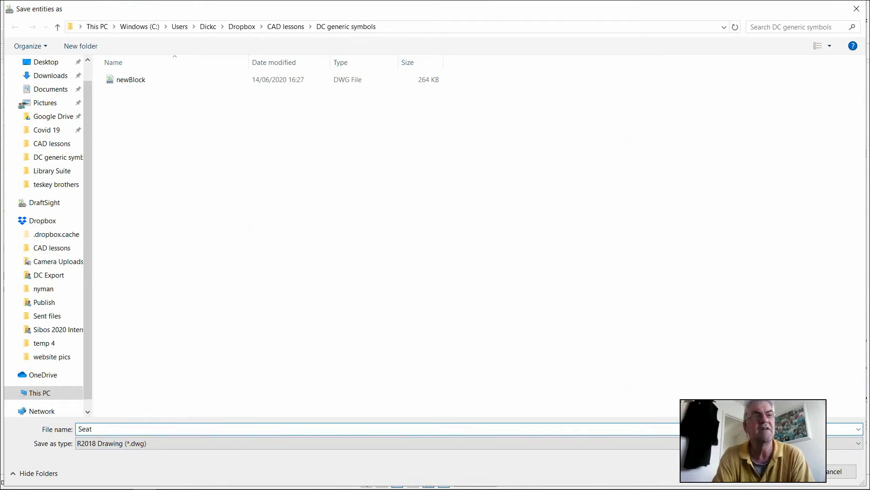
type(" 3d")
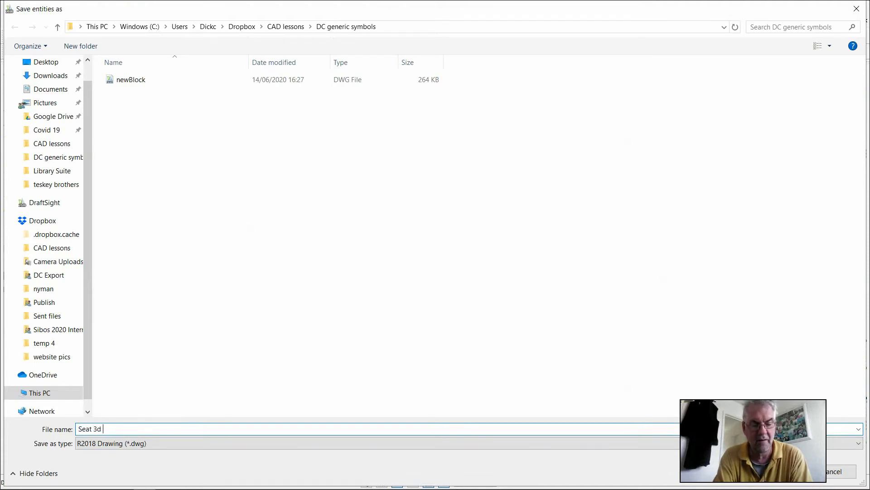
type(" 500mm")
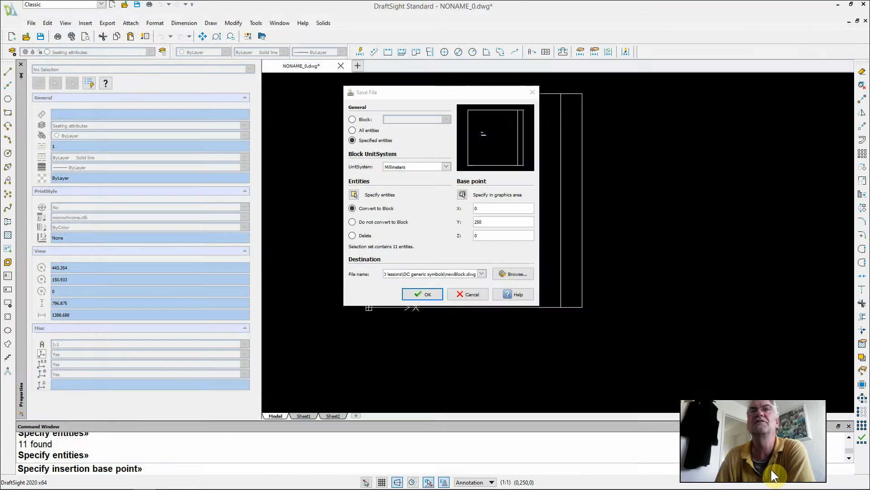
left_click(771, 471)
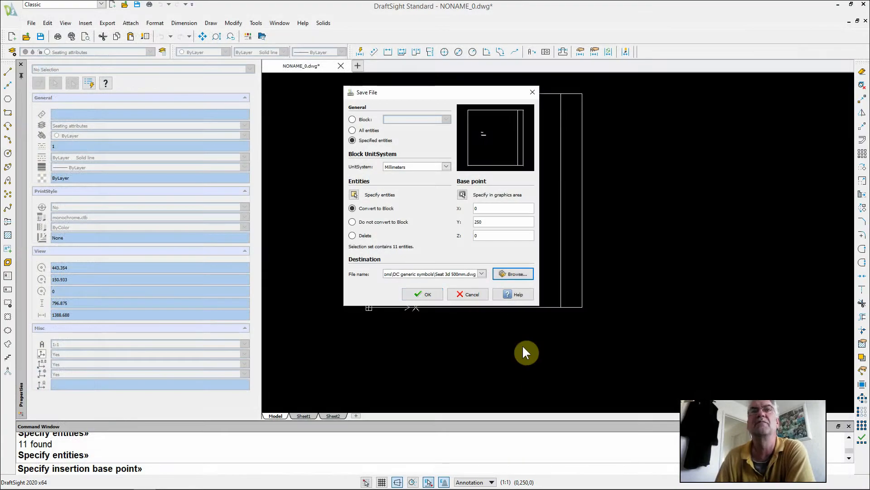
Export the seat as block 'Seat 3d 500mm', accepting the attribute values unchanged
left_click(427, 293)
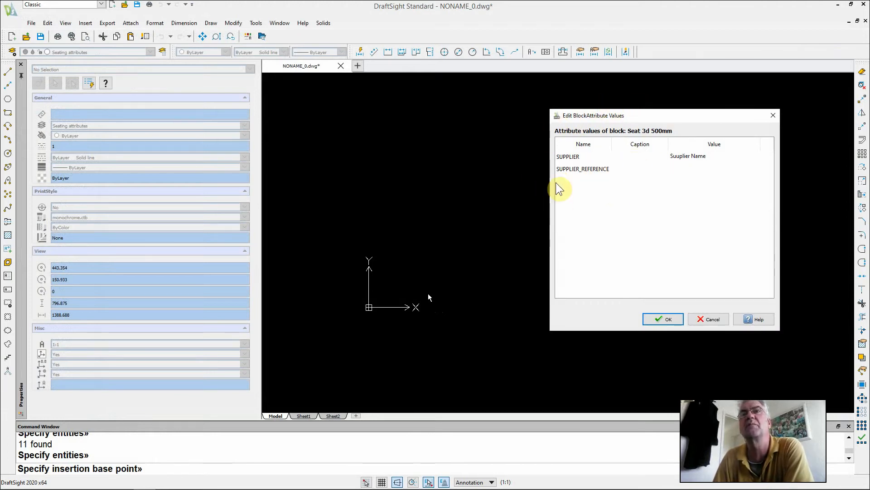
left_click(664, 319)
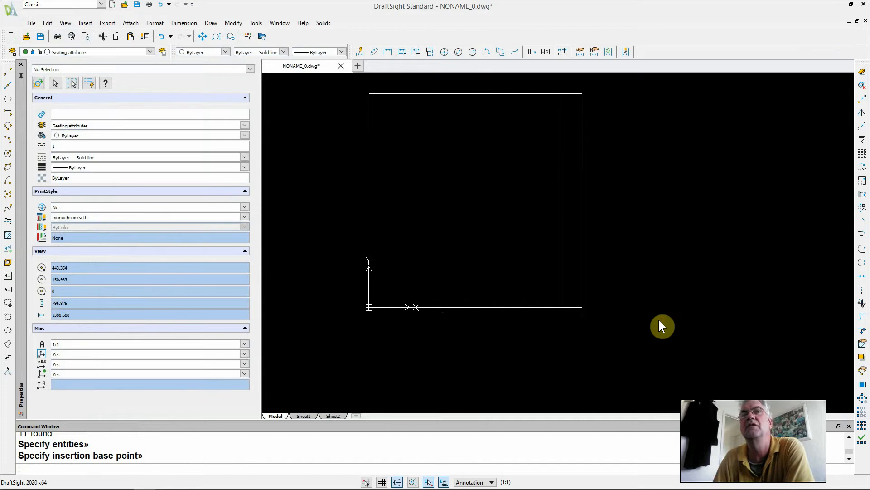
Insert the Seat 3d 500mm block to the right of the original seat
left_click(82, 23)
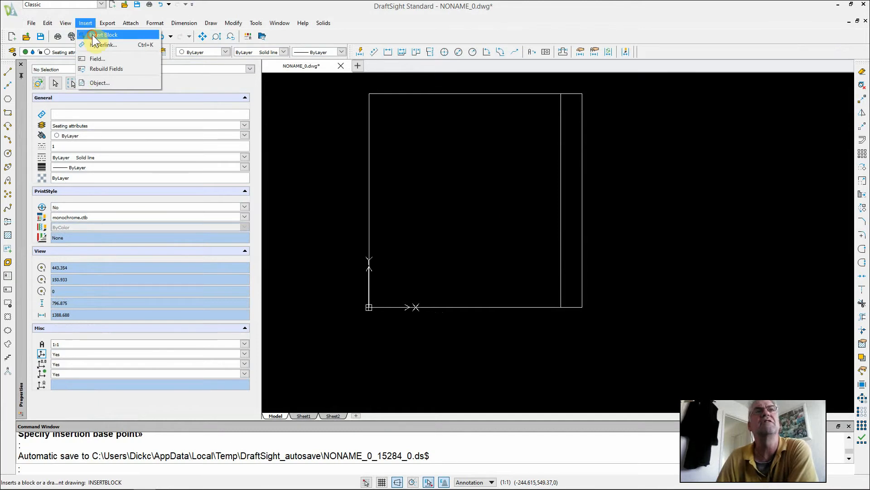
left_click(92, 35)
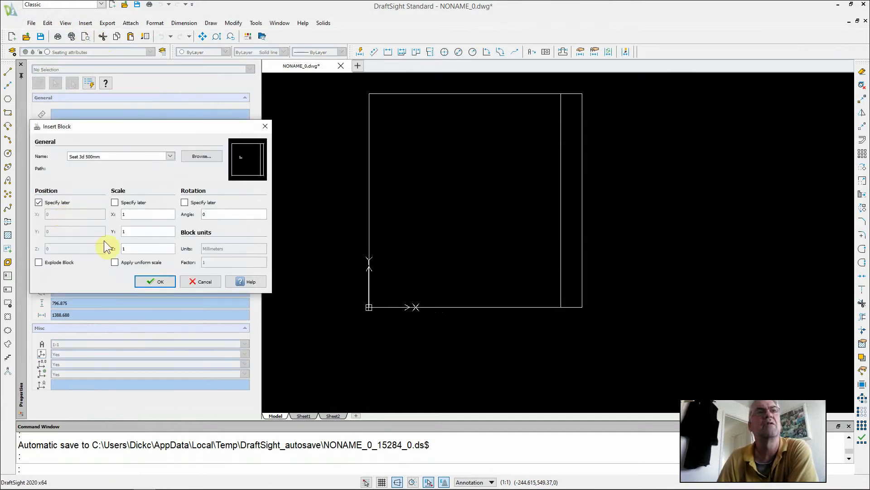
left_click(154, 281)
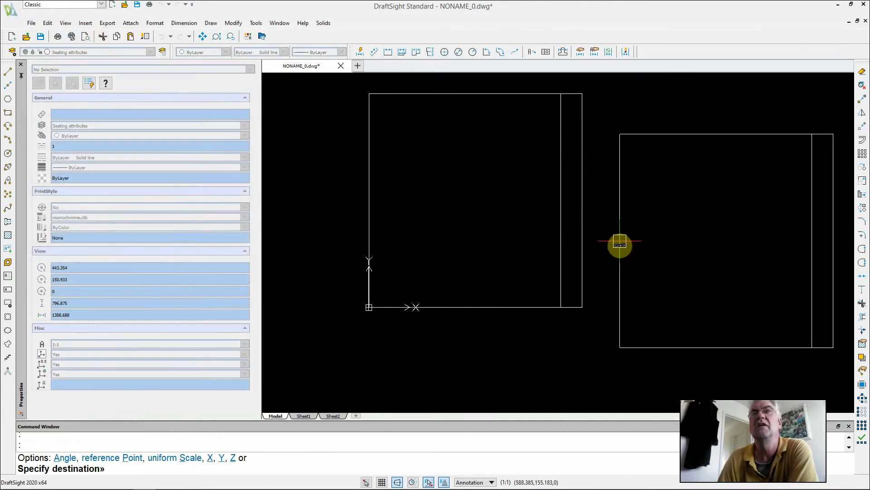
left_click(620, 244)
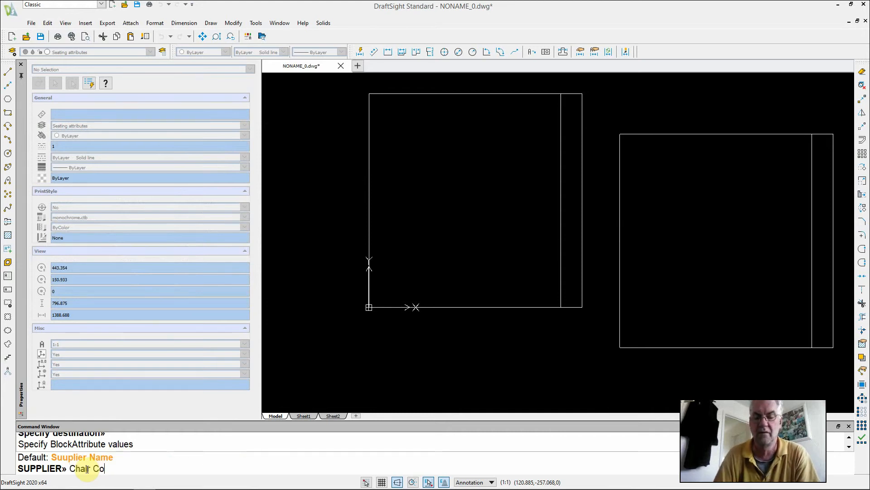
Enter 'Chair Co' as SUPPLIER and 'seat 12' as SUPPLIER_REFERENCE, then select the block to verify
key("Return")
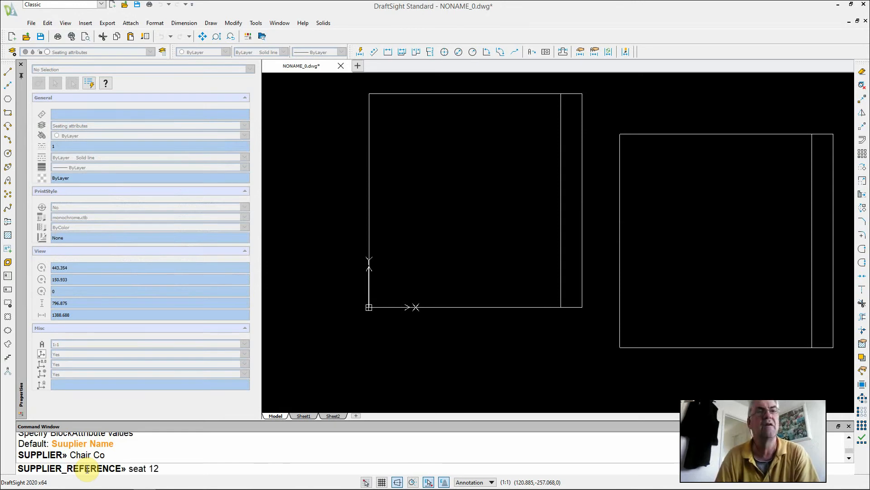
key("Return")
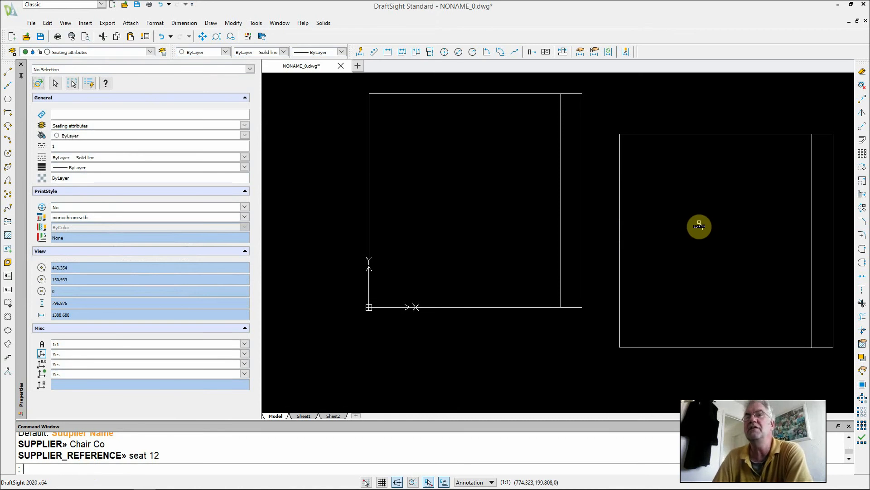
left_click(729, 137)
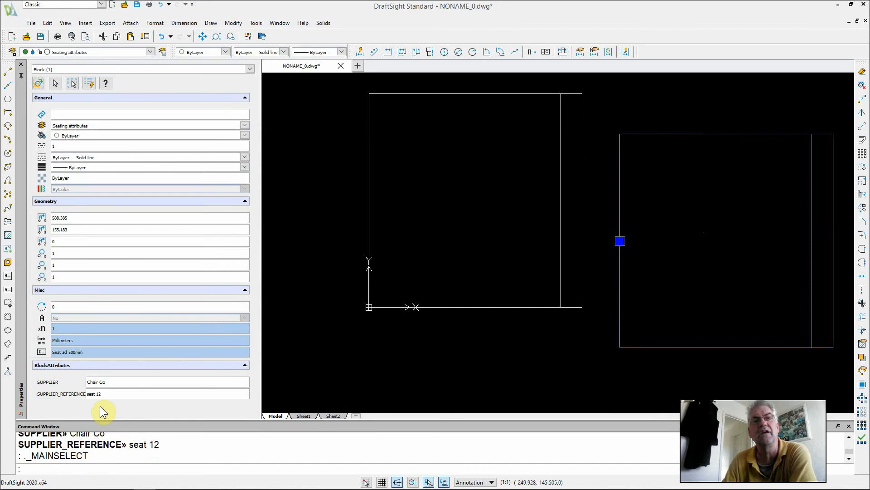